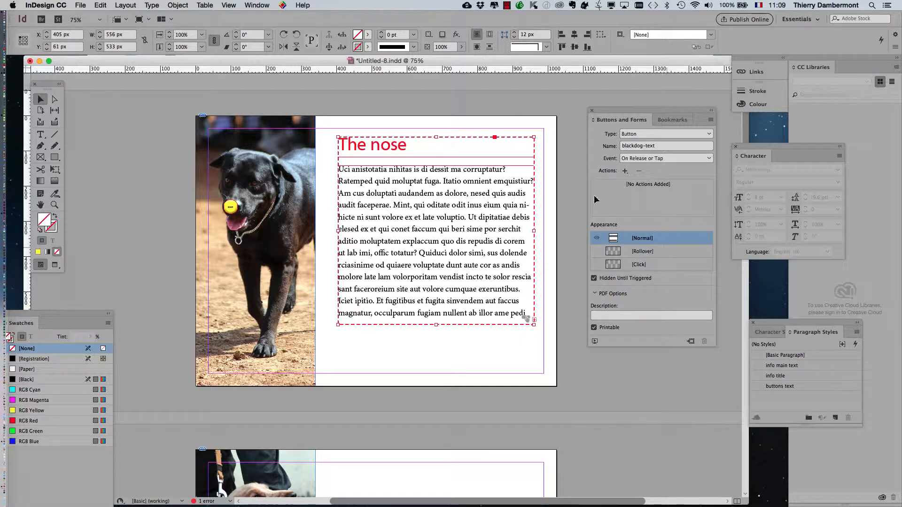
- Open the Layers panel and add a new layer
{"action": "left_click", "coordinate": [260, 6]}
{"action": "left_click", "coordinate": [269, 129]}
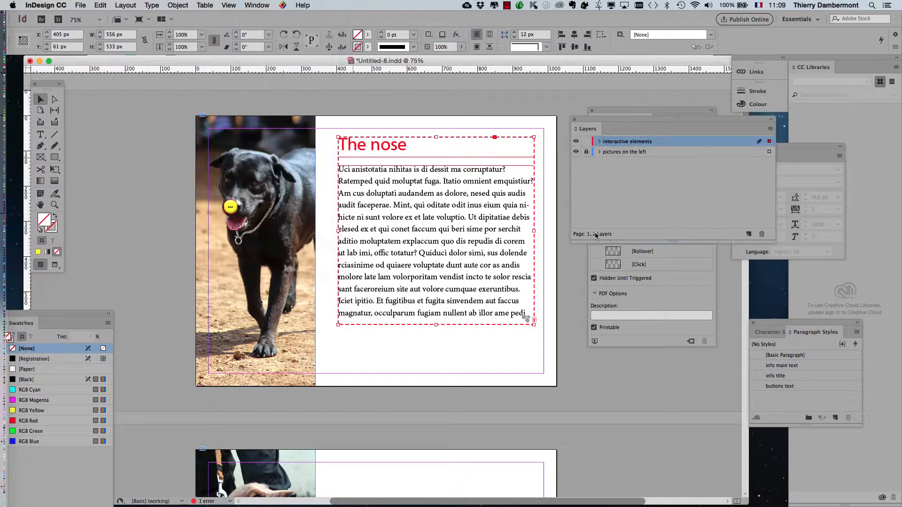
{"action": "left_click_drag", "start_coordinate": [604, 123], "coordinate": [359, 198]}
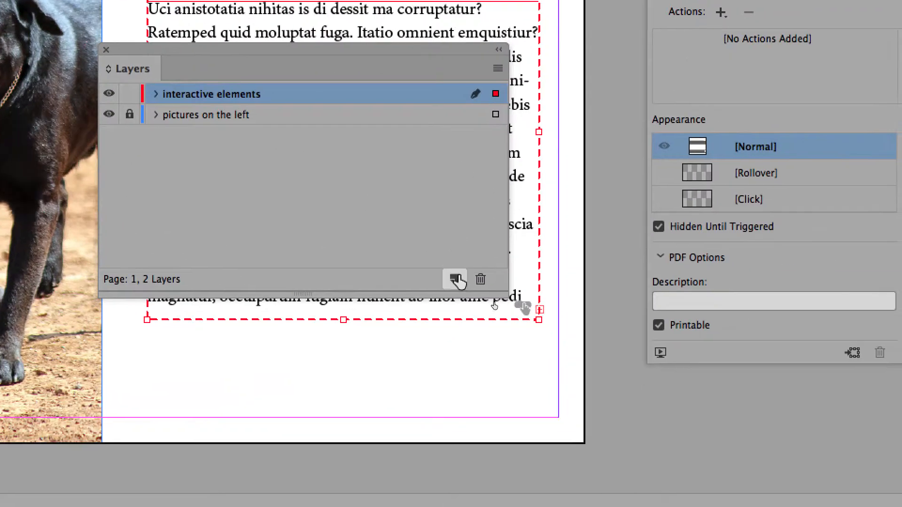
{"action": "left_click", "coordinate": [458, 280]}
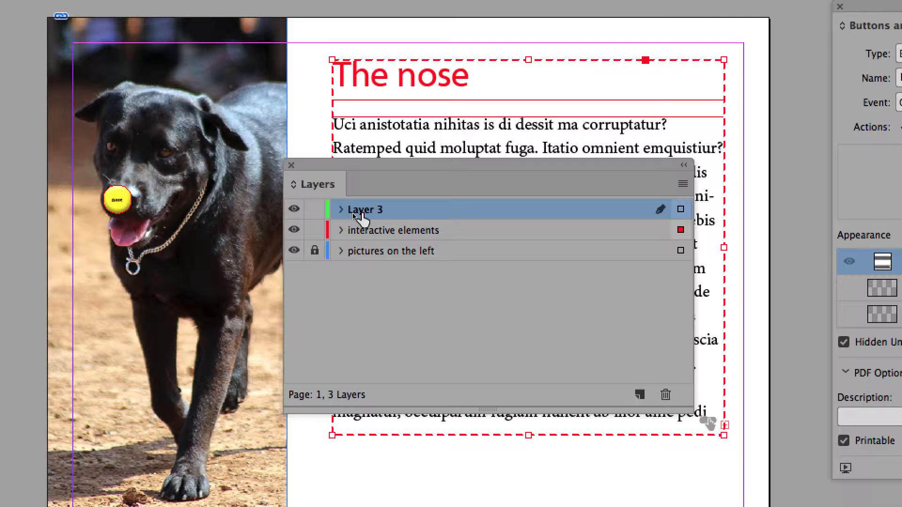
- Rename the new layer as "do not go on next page"
{"action": "double_click", "coordinate": [355, 210]}
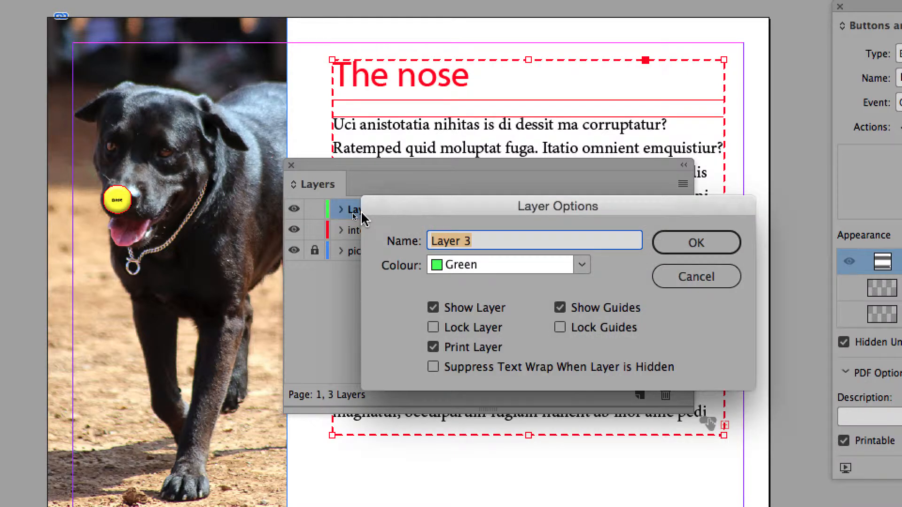
{"action": "type", "text": "do no"}
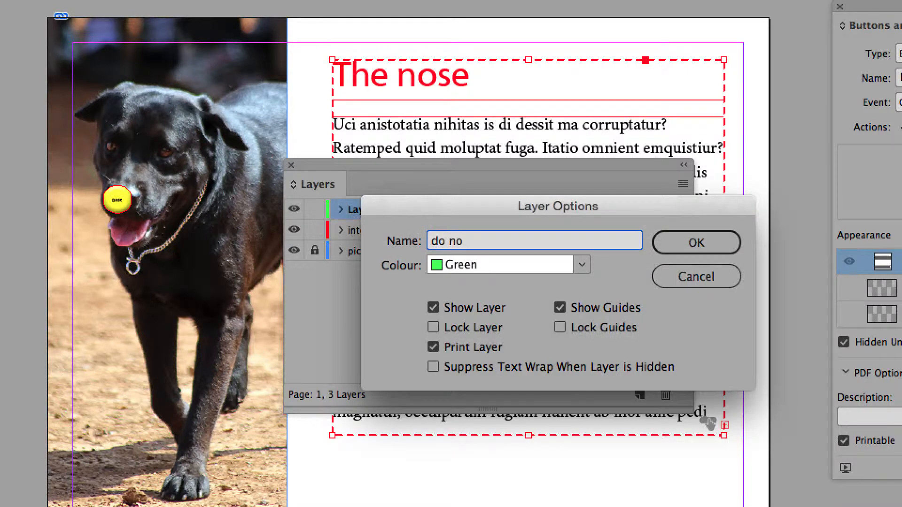
{"action": "type", "text": "t go on next page"}
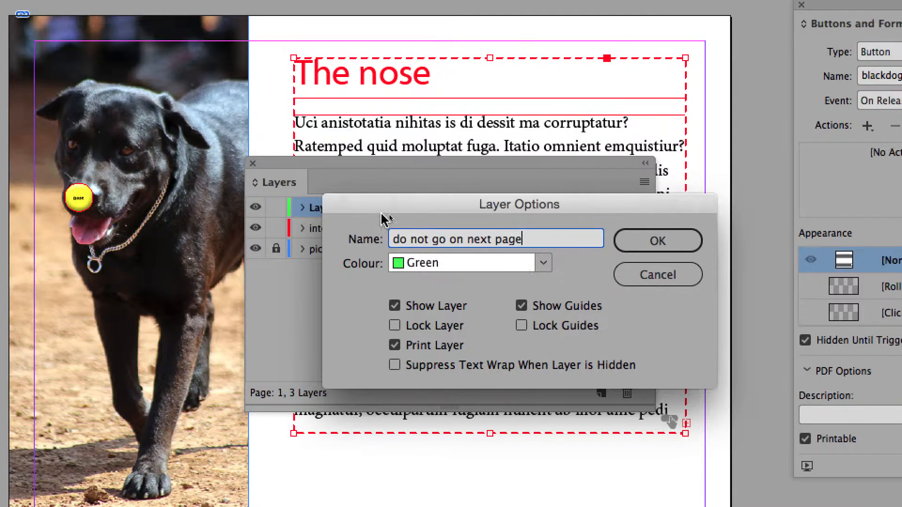
{"action": "left_click", "coordinate": [669, 243]}
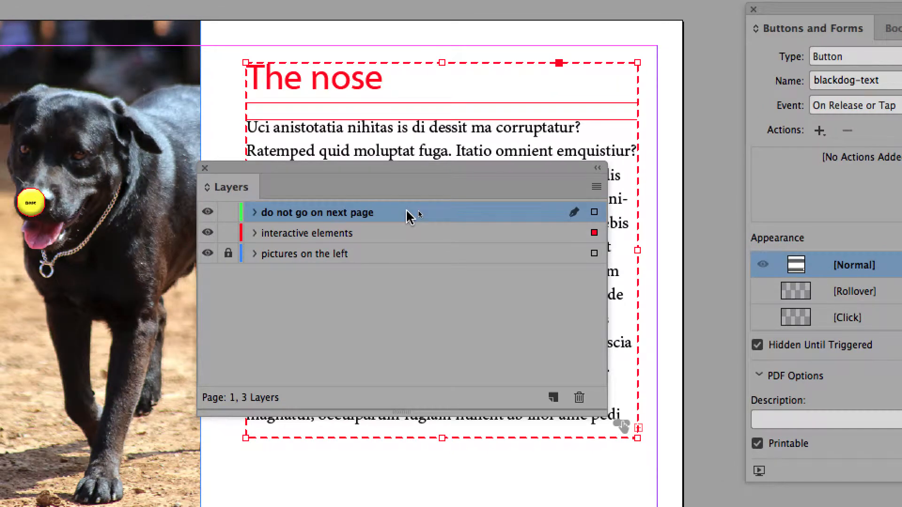
- Move the "do not go on next page" layer below "interactive elements" and close the paragraph styles panel
{"action": "left_click_drag", "start_coordinate": [408, 216], "coordinate": [405, 236]}
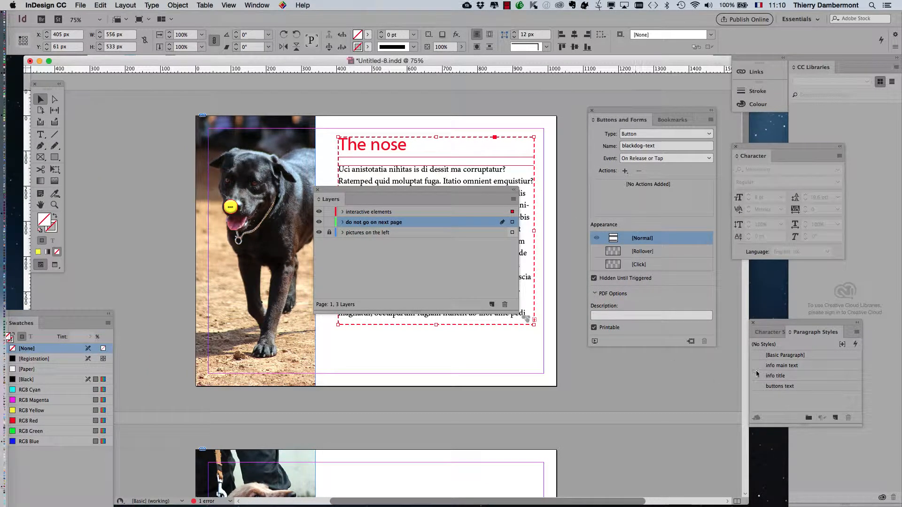
{"action": "left_click", "coordinate": [753, 323]}
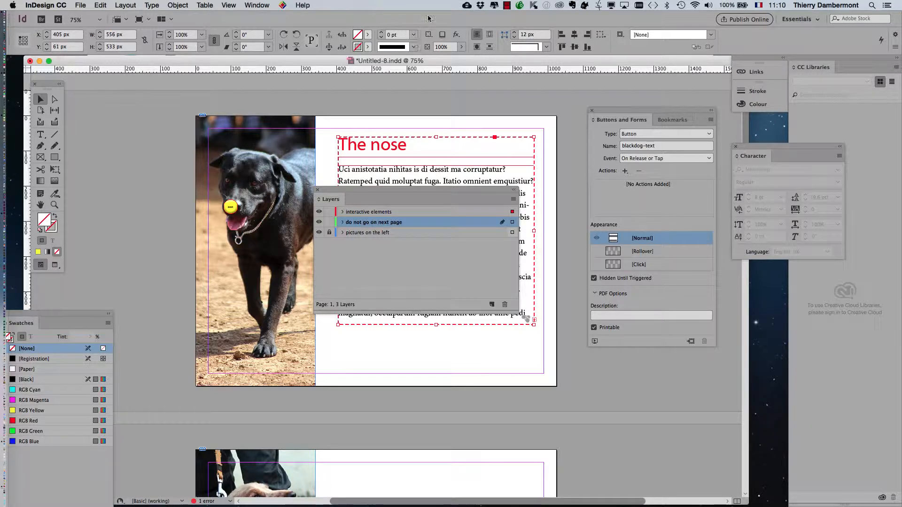
- Open the Pages panel and open A-Master for editing
{"action": "left_click", "coordinate": [257, 5]}
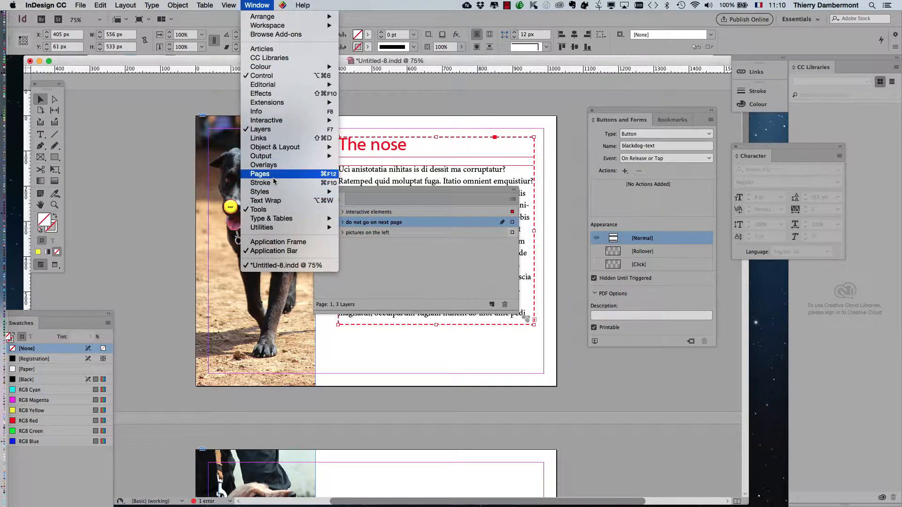
{"action": "left_click", "coordinate": [281, 174]}
{"action": "left_click_drag", "start_coordinate": [707, 180], "coordinate": [154, 91]}
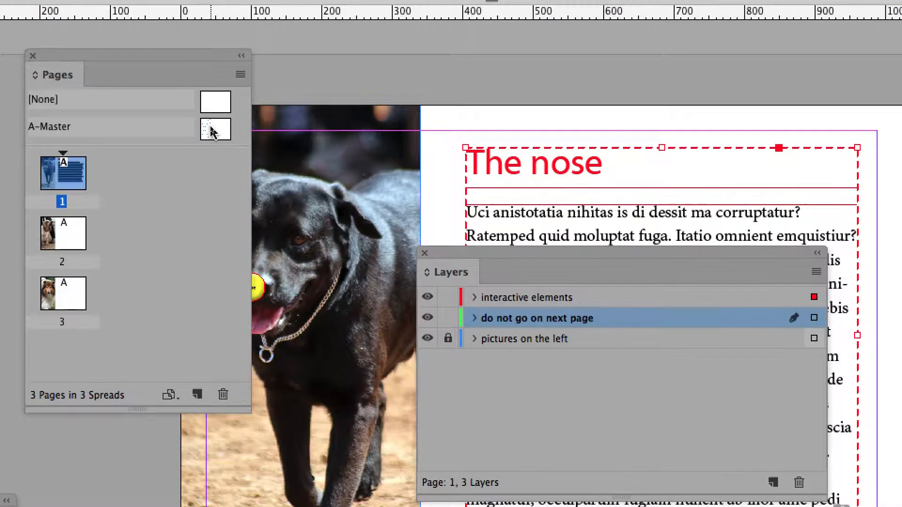
{"action": "double_click", "coordinate": [211, 130]}
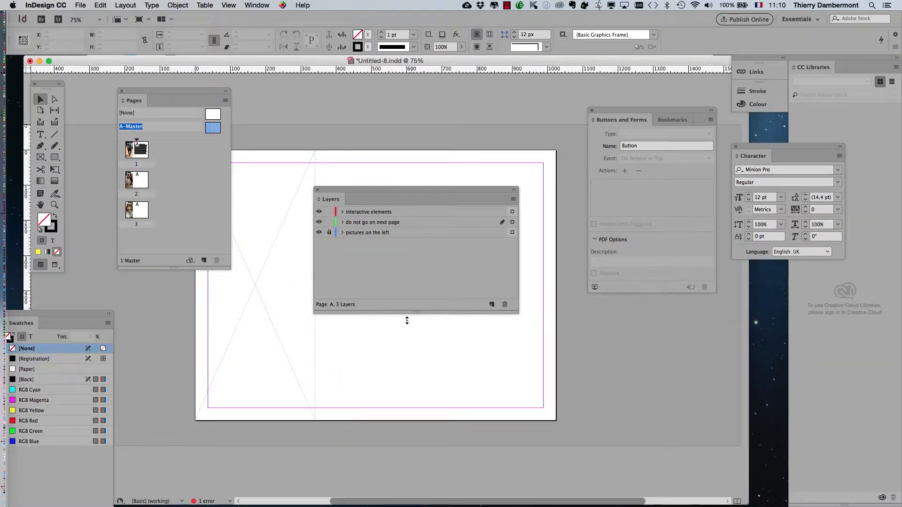
- Target the "do not go on next page" layer and lock the other two layers
{"action": "left_click_drag", "start_coordinate": [71, 313], "coordinate": [553, 371]}
{"action": "left_click", "coordinate": [482, 371]}
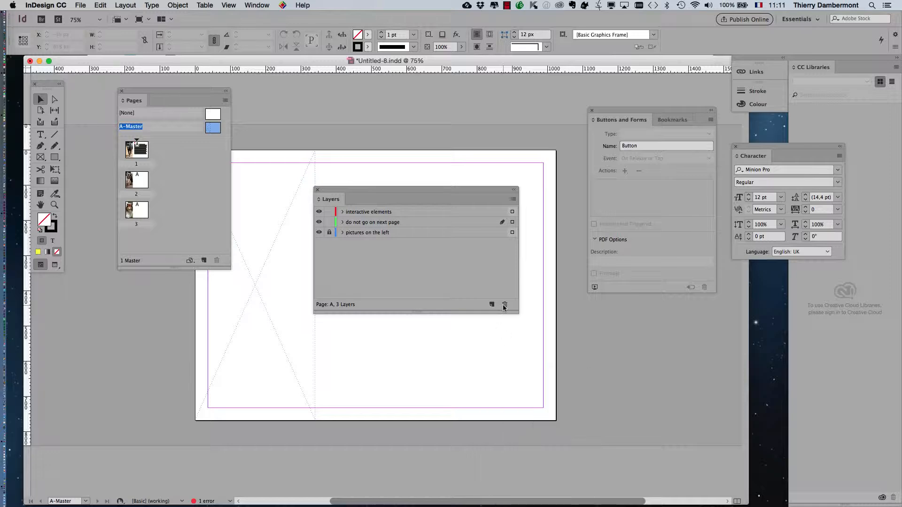
{"action": "left_click", "coordinate": [401, 223]}
{"action": "left_click_drag", "start_coordinate": [427, 194], "coordinate": [613, 79]}
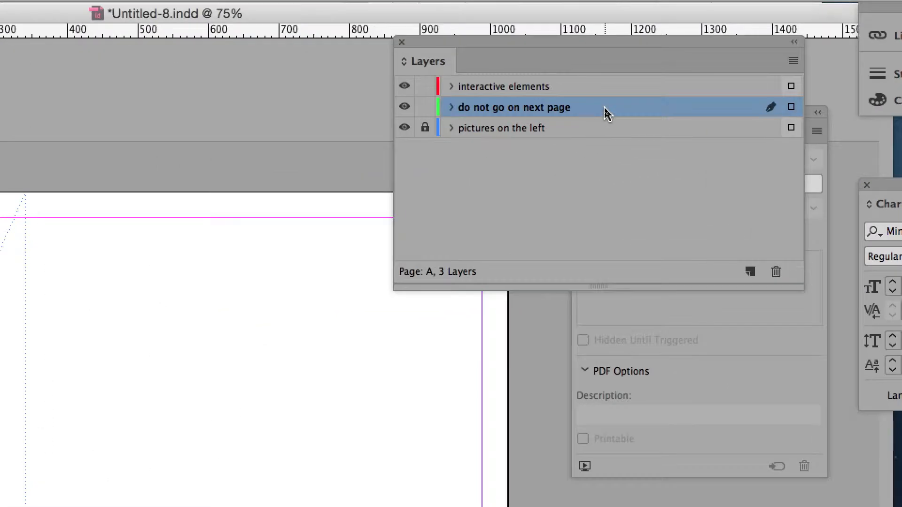
{"action": "left_click", "coordinate": [536, 94]}
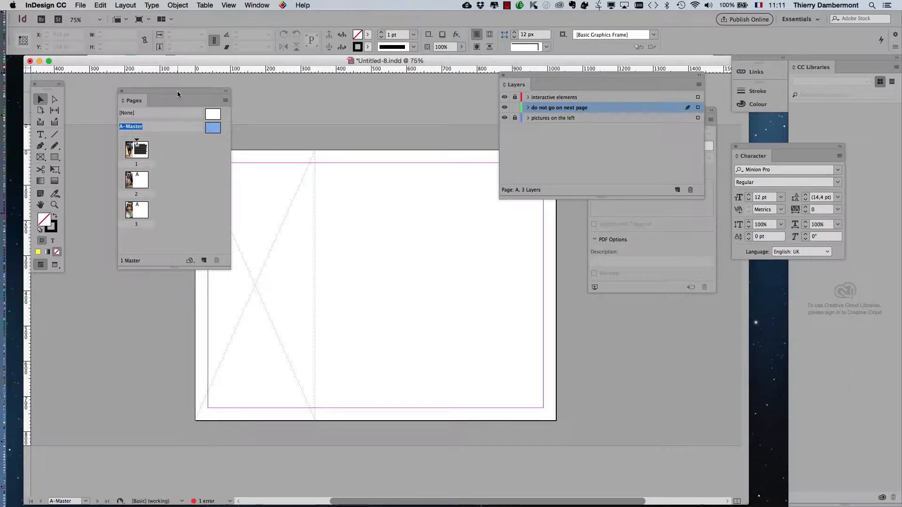
- Draw a rectangle frame covering the whole master page, 1024 × 768 px
{"action": "left_click_drag", "start_coordinate": [223, 100], "coordinate": [171, 107]}
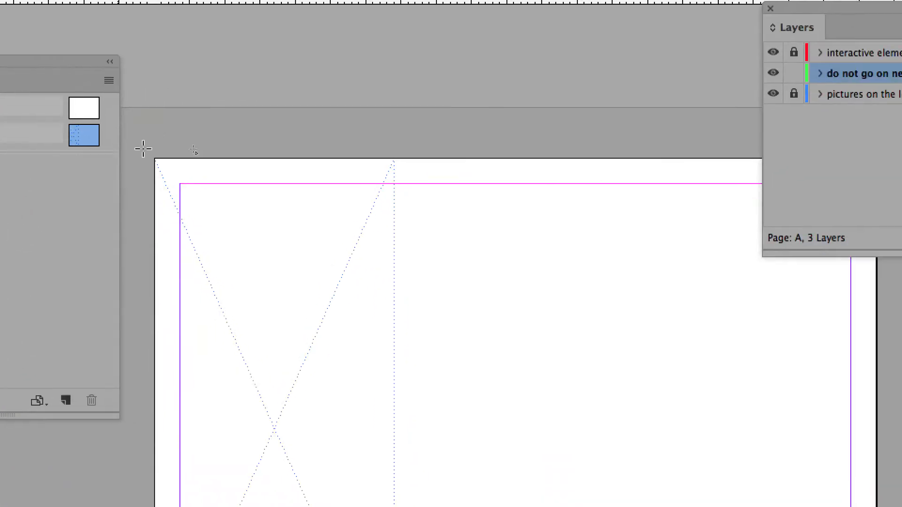
{"action": "mouse_move", "coordinate": [155, 159]}
{"action": "left_mouse_down"}
{"action": "mouse_move", "coordinate": [225, 201]}
{"action": "mouse_move", "coordinate": [396, 338]}
{"action": "left_mouse_up"}
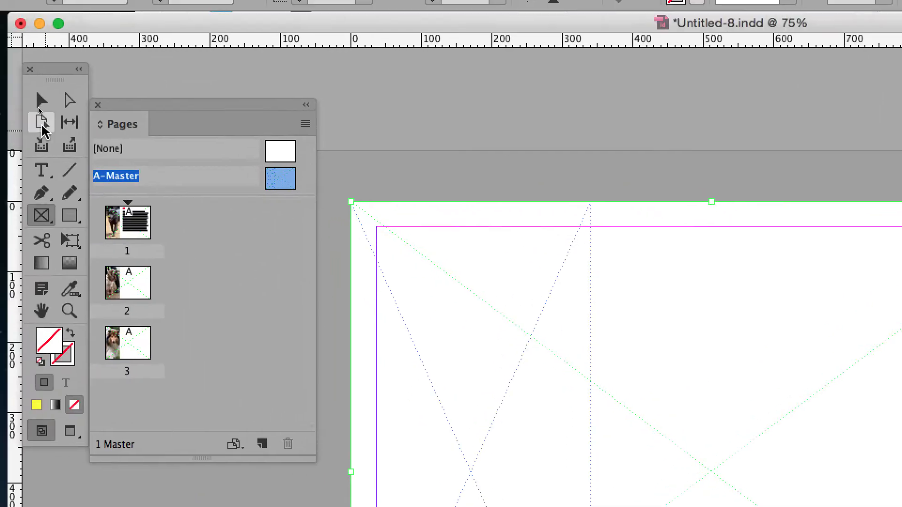
{"action": "left_click", "coordinate": [40, 114]}
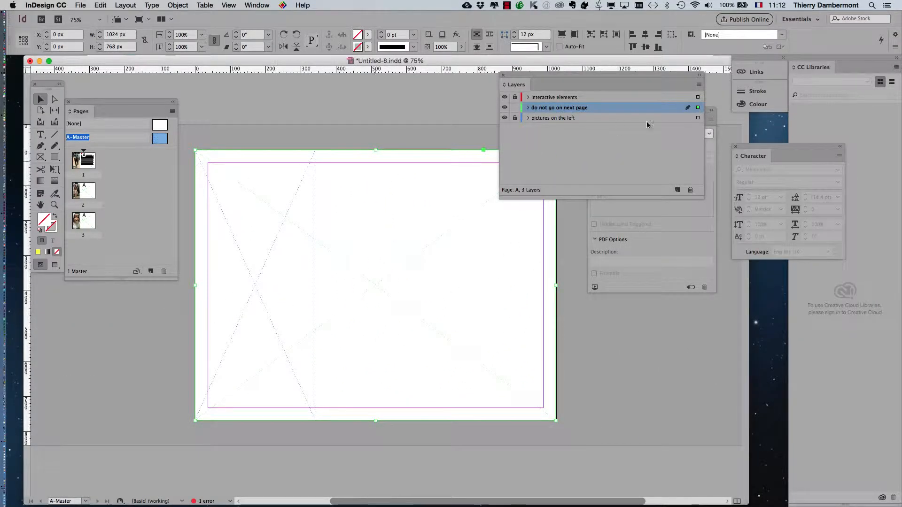
{"action": "left_click_drag", "start_coordinate": [540, 75], "coordinate": [610, 82]}
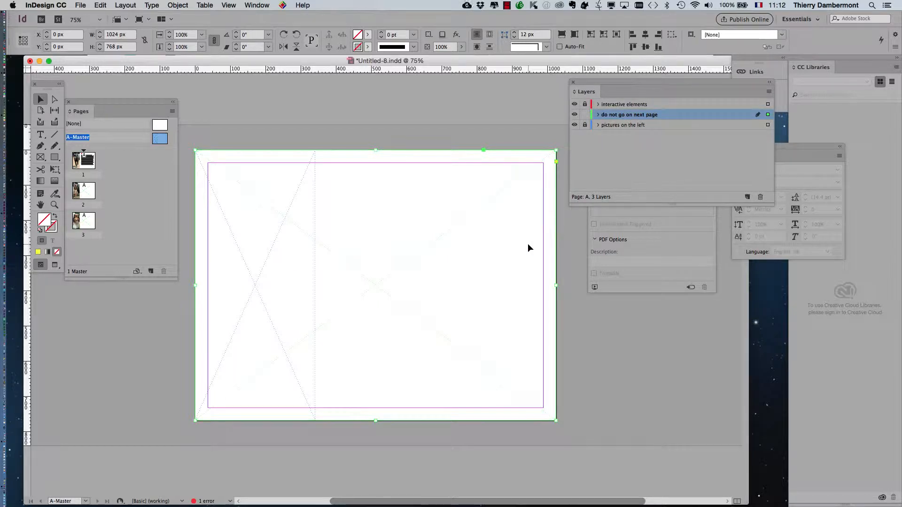
{"action": "left_click", "coordinate": [255, 5]}
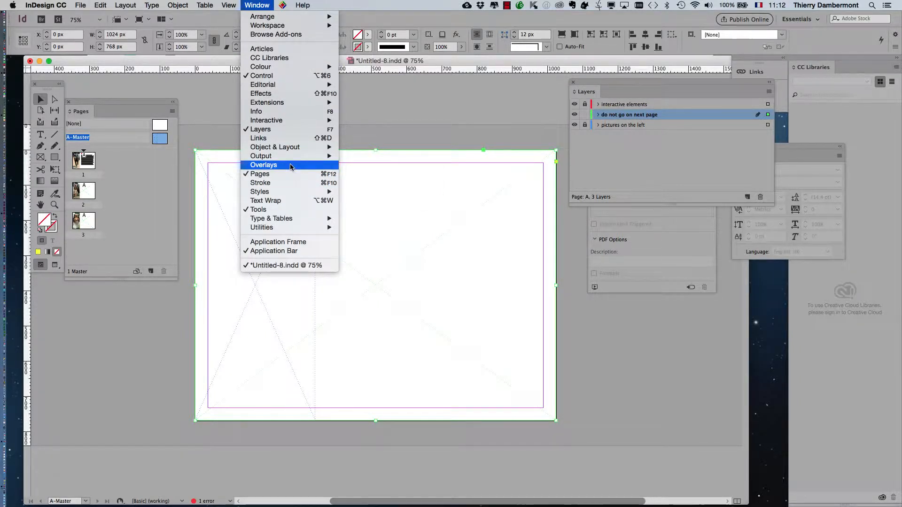
{"action": "mouse_move", "coordinate": [310, 121]}
{"action": "left_click", "coordinate": [382, 139]}
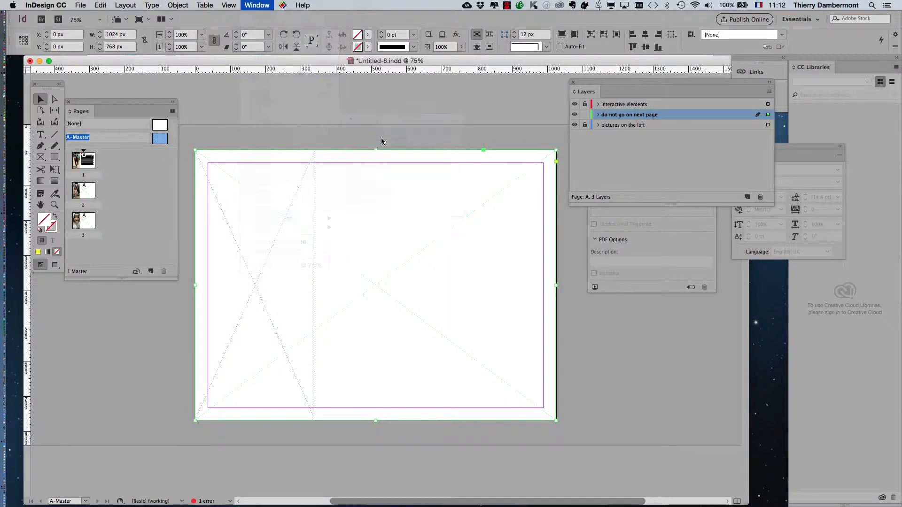
- Convert the full-page rectangle into a Button
{"action": "left_click_drag", "start_coordinate": [607, 108], "coordinate": [400, 91]}
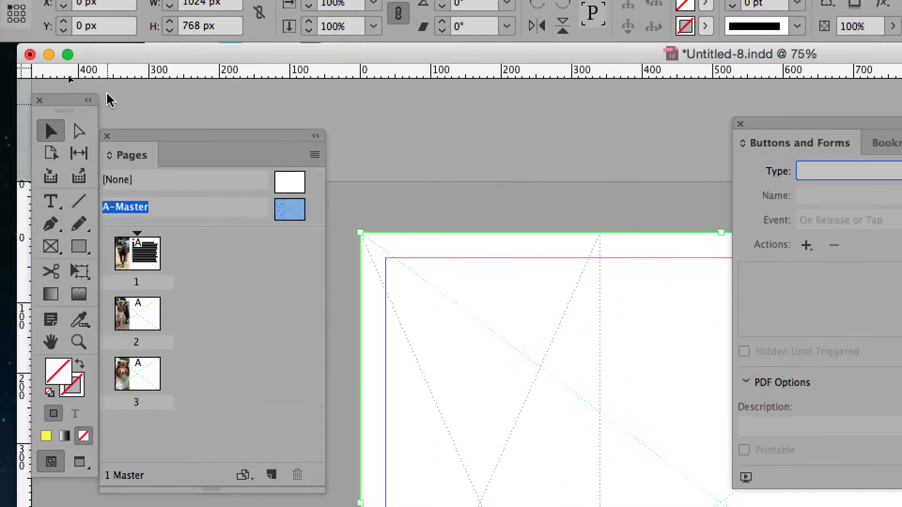
{"action": "left_click_drag", "start_coordinate": [96, 96], "coordinate": [224, 113]}
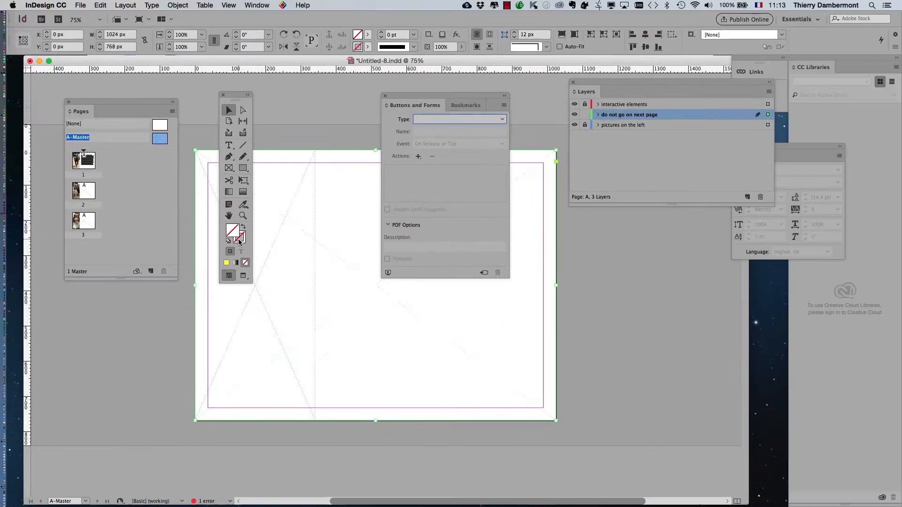
{"action": "left_click_drag", "start_coordinate": [239, 96], "coordinate": [38, 81]}
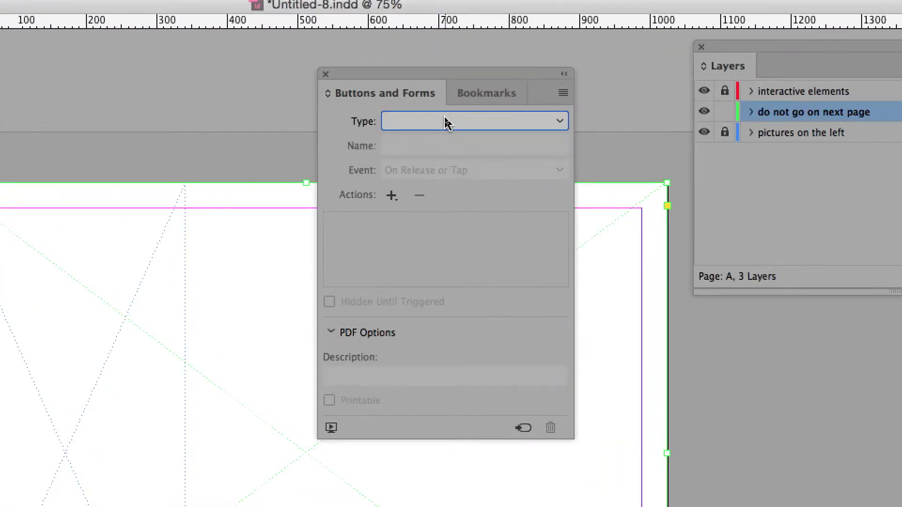
{"action": "left_click", "coordinate": [447, 123]}
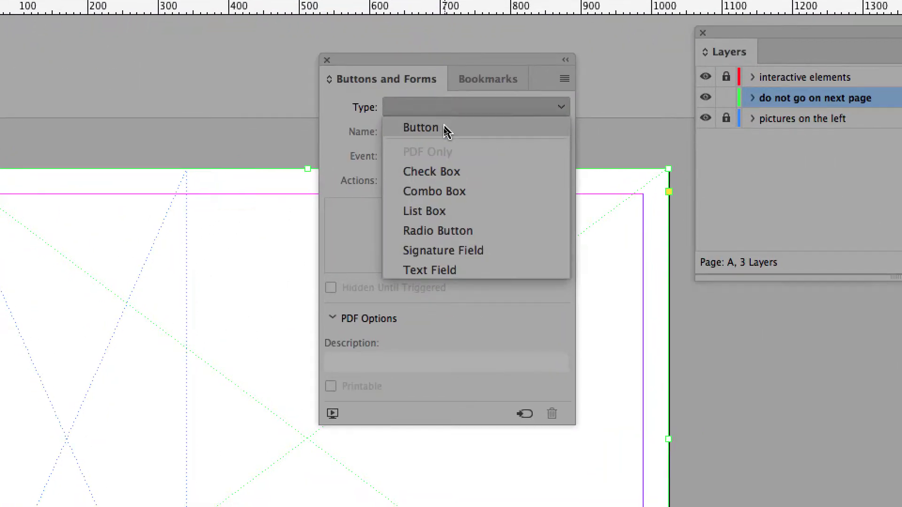
{"action": "left_click", "coordinate": [442, 137]}
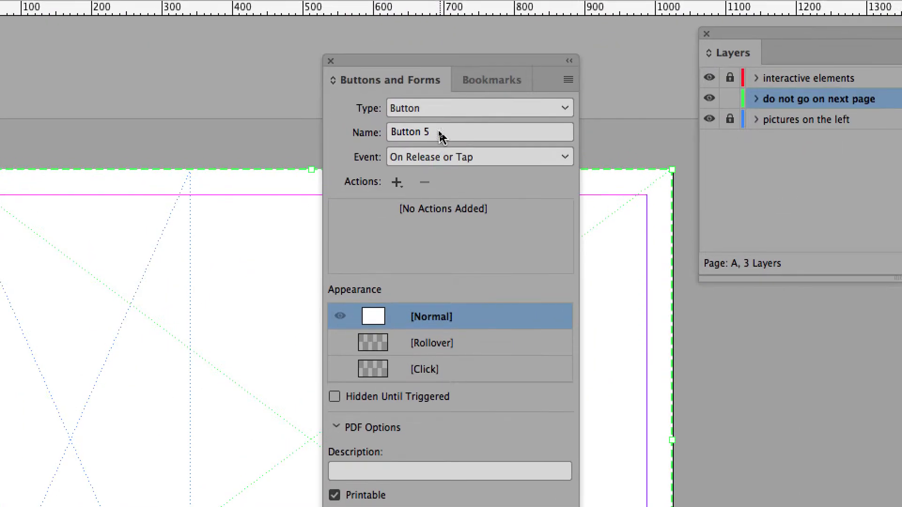
- Name the button "large rectangle 1"
{"action": "left_click_drag", "start_coordinate": [439, 133], "coordinate": [404, 132]}
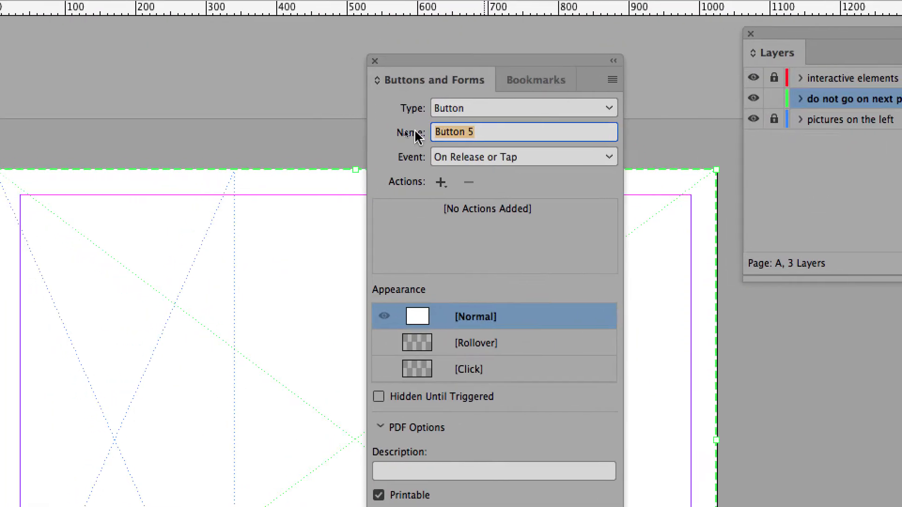
{"action": "key", "text": "BackSpace"}
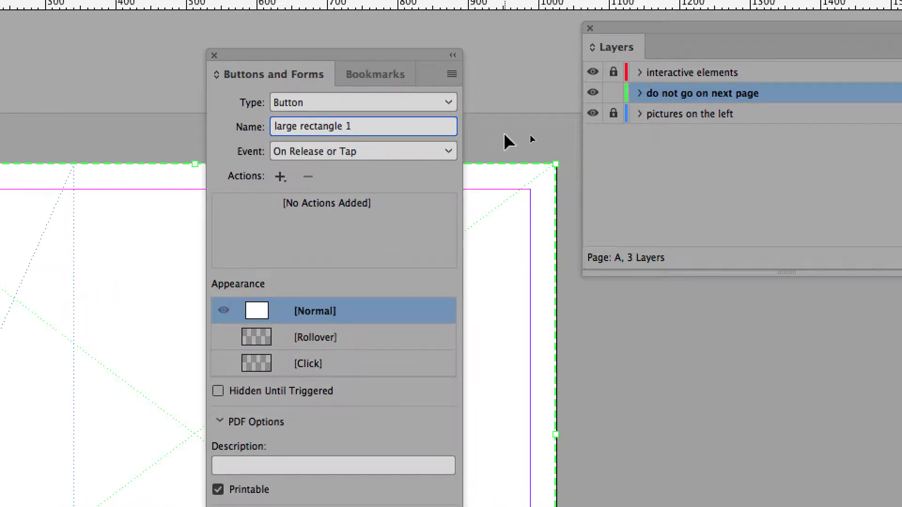
{"action": "left_click", "coordinate": [504, 135]}
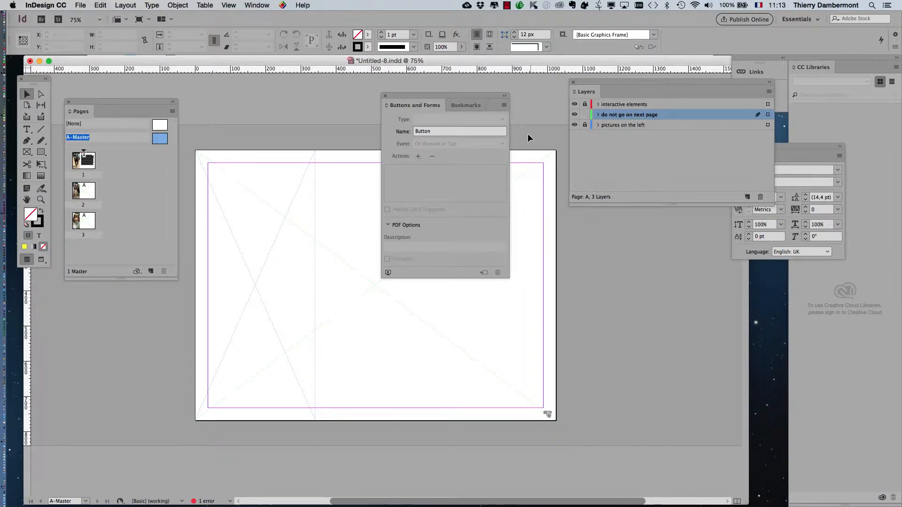
- Copy the full-page button and paste a duplicate in place on the master page
{"action": "left_click", "coordinate": [366, 177]}
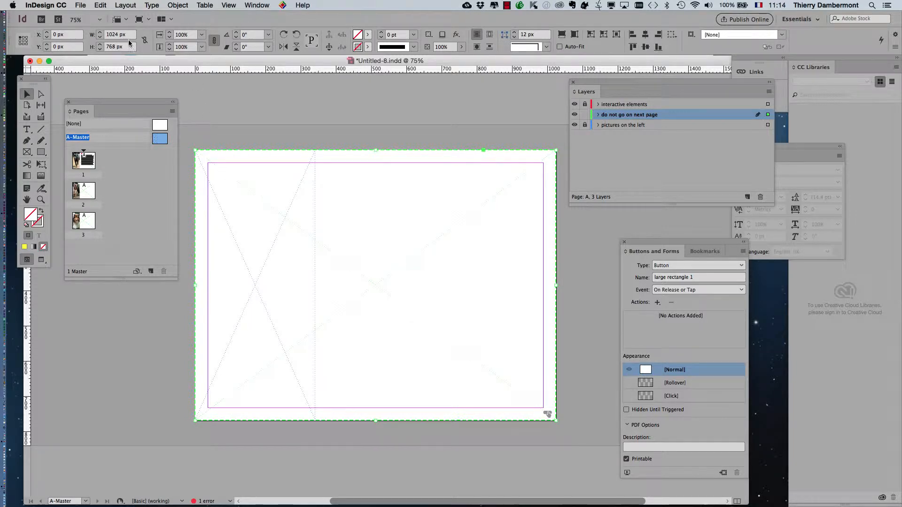
{"action": "left_click", "coordinate": [100, 5]}
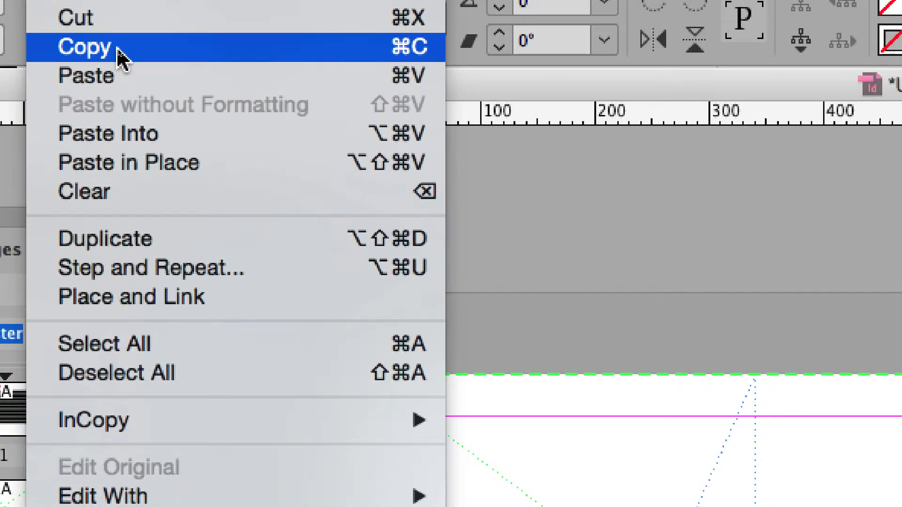
{"action": "left_click", "coordinate": [117, 47]}
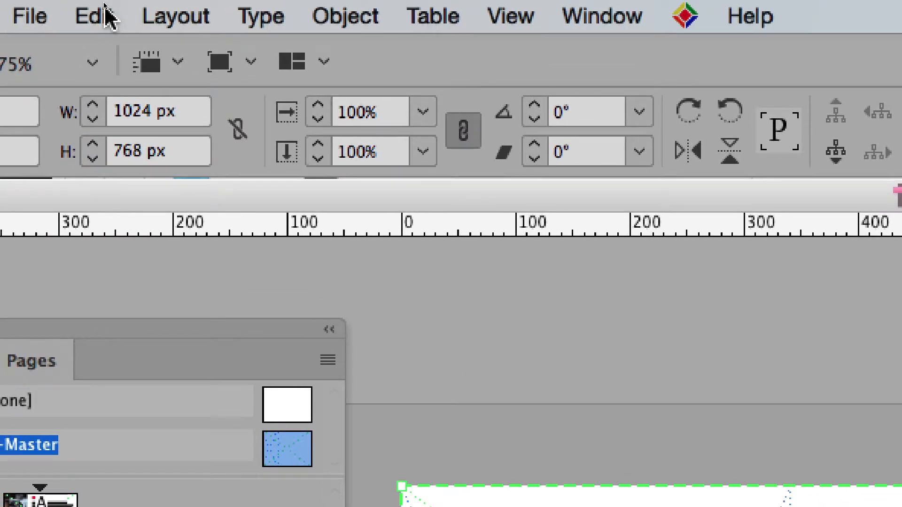
{"action": "left_click", "coordinate": [94, 17]}
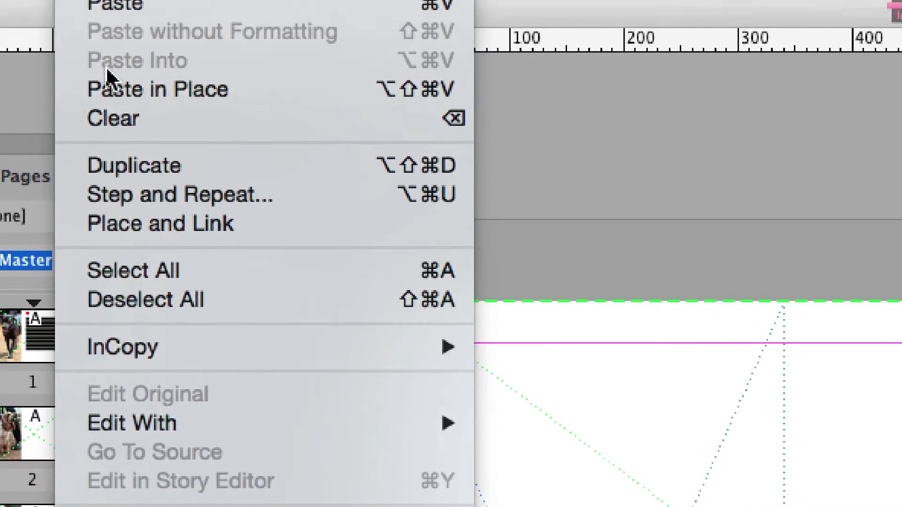
{"action": "left_click", "coordinate": [131, 70]}
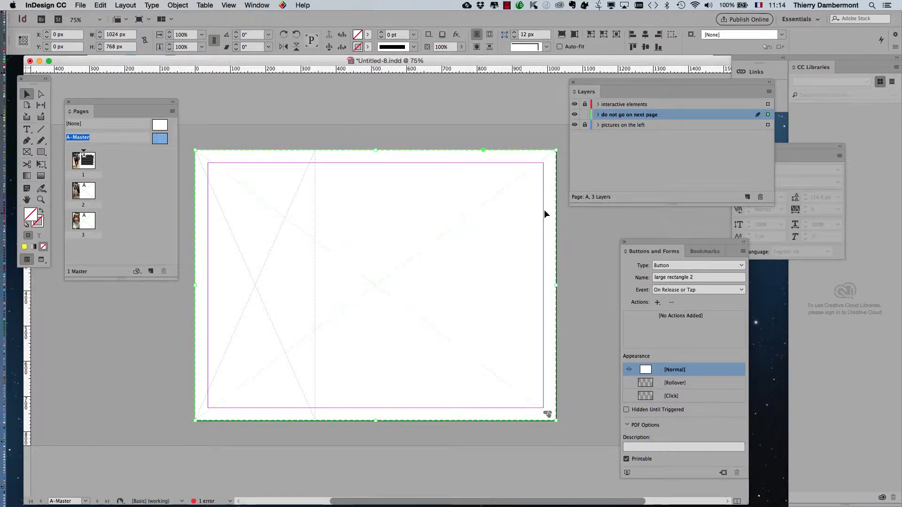
{"action": "left_click_drag", "start_coordinate": [649, 244], "coordinate": [480, 94]}
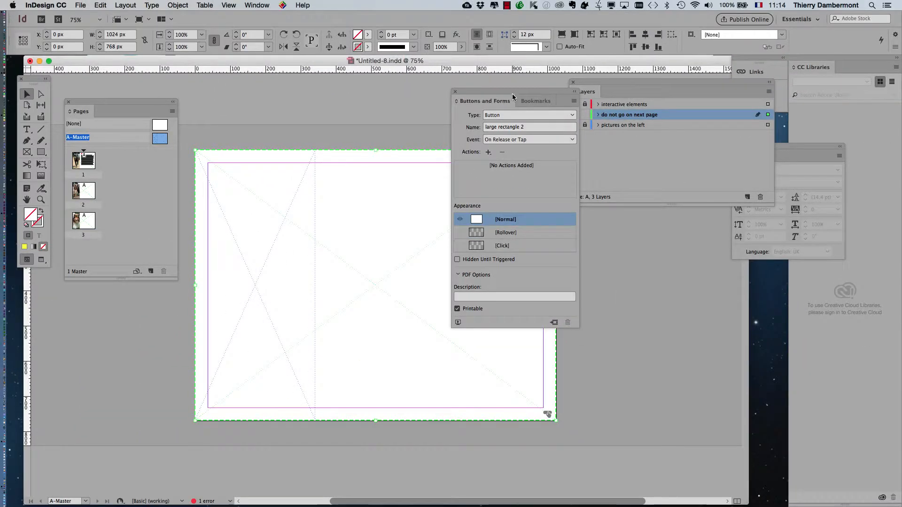
- Select large rectangle 1 from the expanded 'do not go on next page' layer and add a Show/Hide Buttons and Forms action
{"action": "left_click_drag", "start_coordinate": [512, 94], "coordinate": [666, 230]}
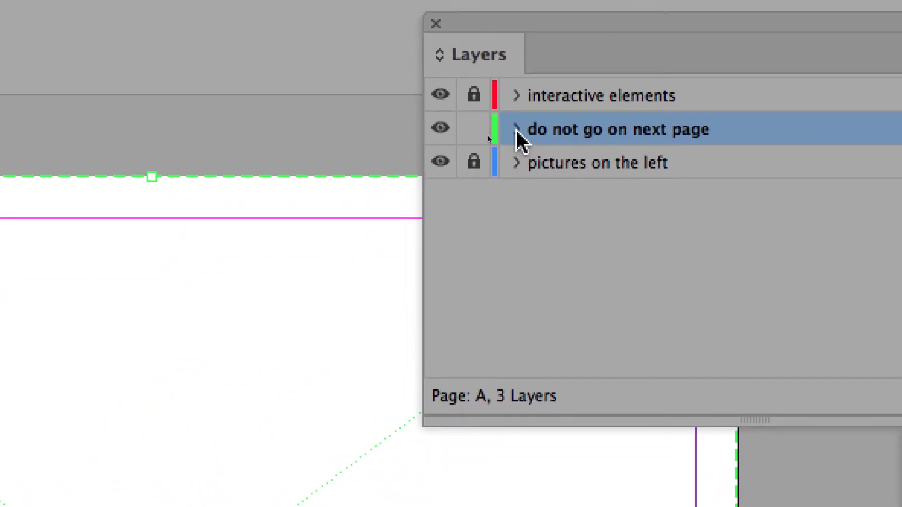
{"action": "left_click", "coordinate": [583, 195]}
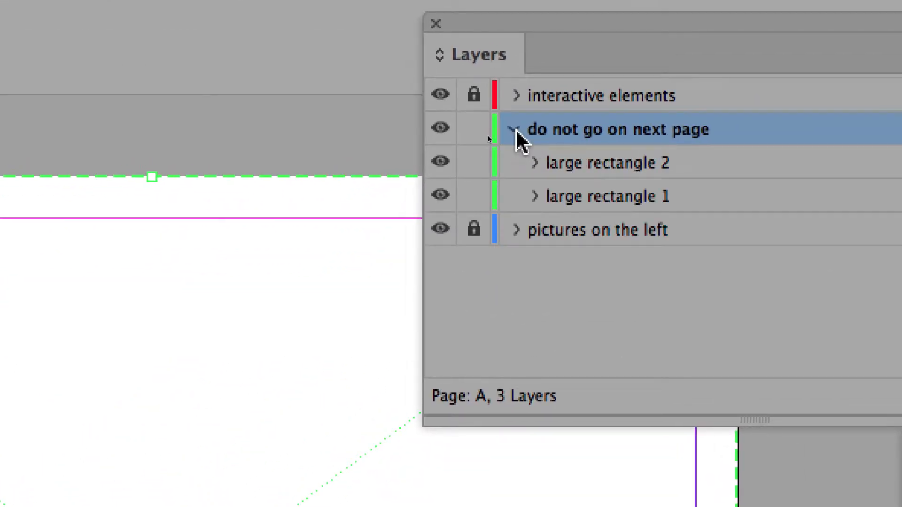
{"action": "left_click", "coordinate": [516, 131]}
{"action": "left_click", "coordinate": [516, 131]}
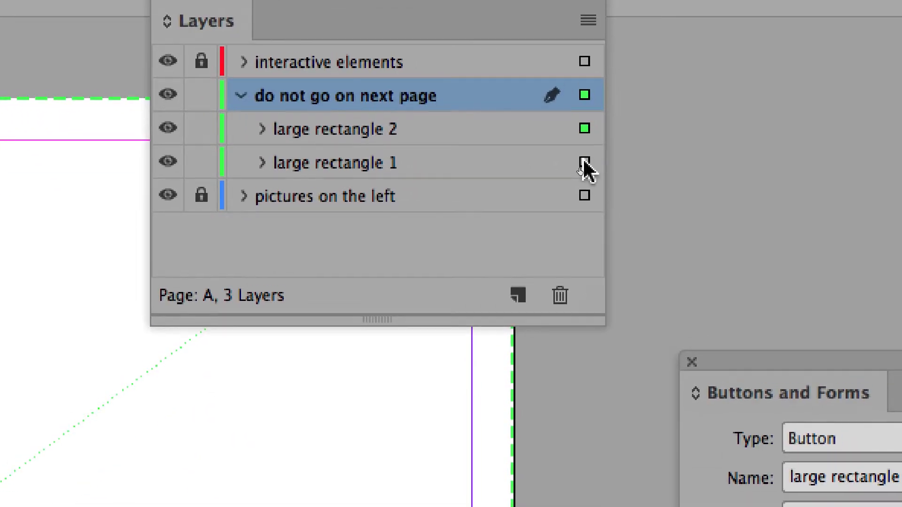
{"action": "left_click", "coordinate": [725, 256]}
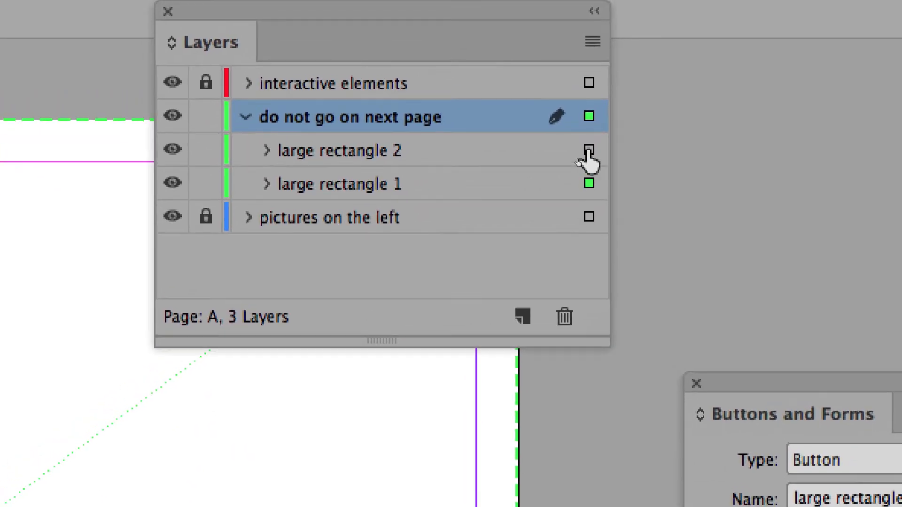
{"action": "left_click", "coordinate": [587, 144]}
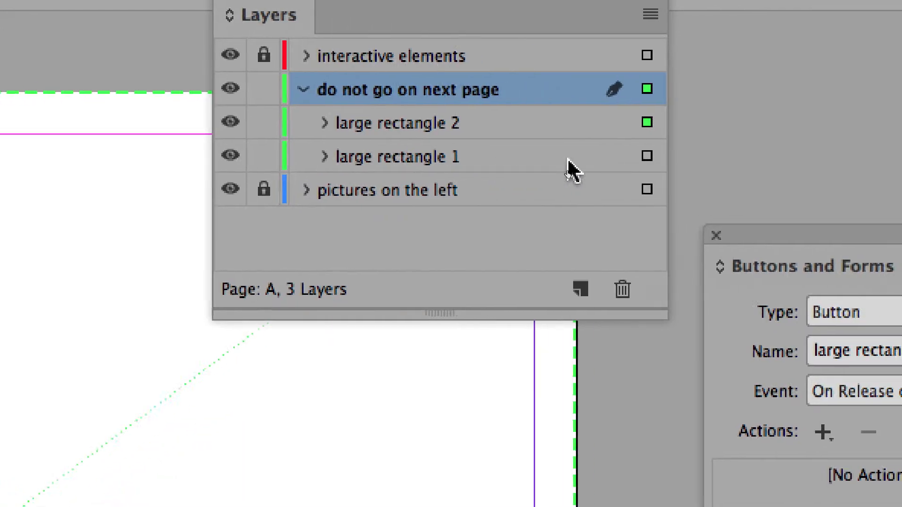
{"action": "left_click", "coordinate": [588, 157]}
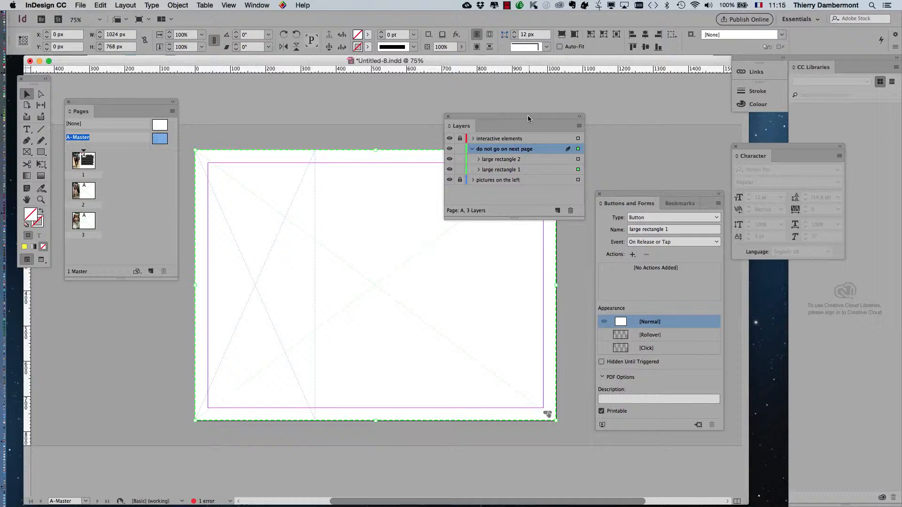
{"action": "left_click_drag", "start_coordinate": [528, 114], "coordinate": [317, 71]}
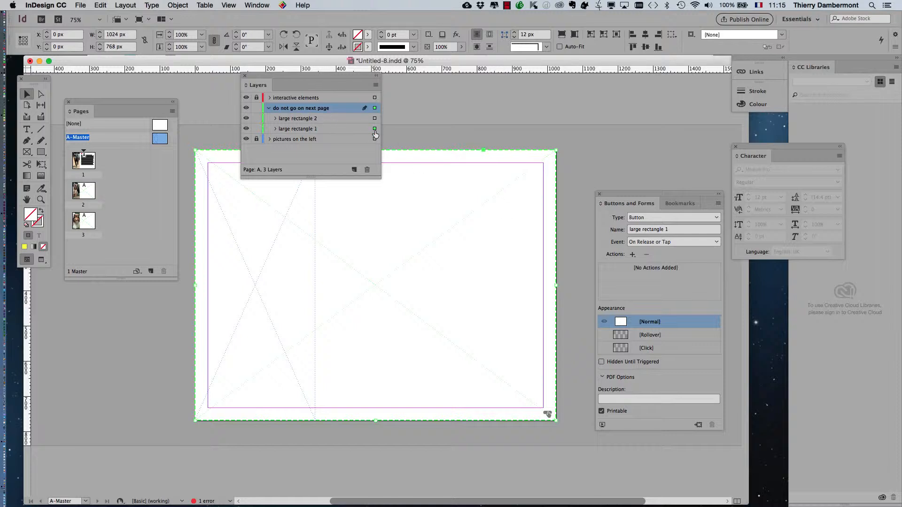
{"action": "left_click_drag", "start_coordinate": [635, 197], "coordinate": [611, 103]}
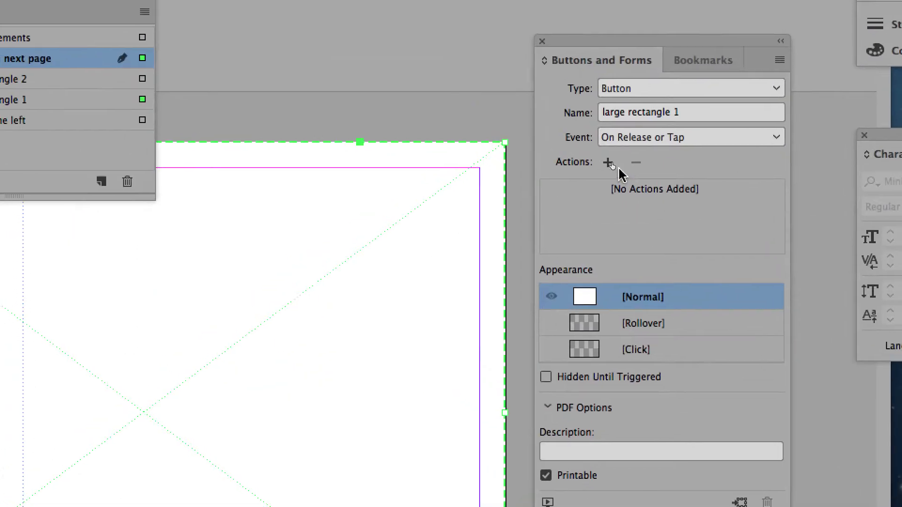
{"action": "left_click", "coordinate": [613, 168]}
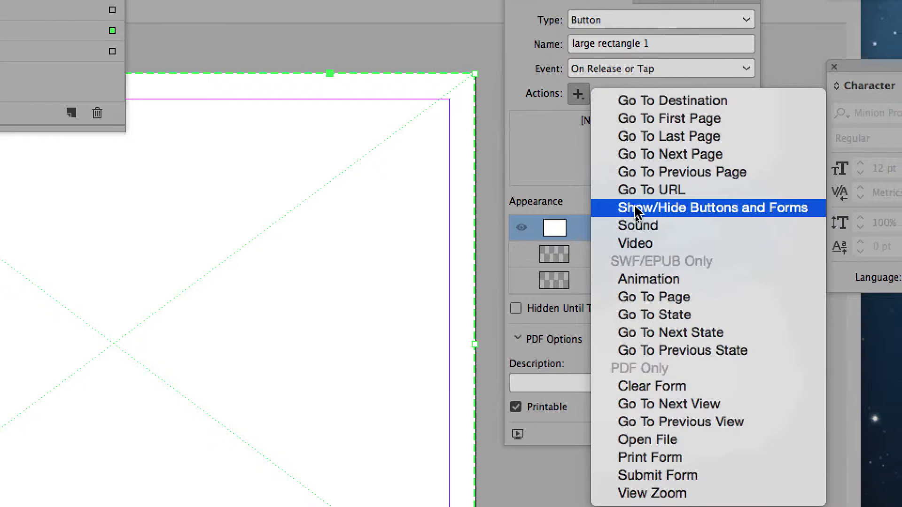
{"action": "left_click", "coordinate": [637, 209]}
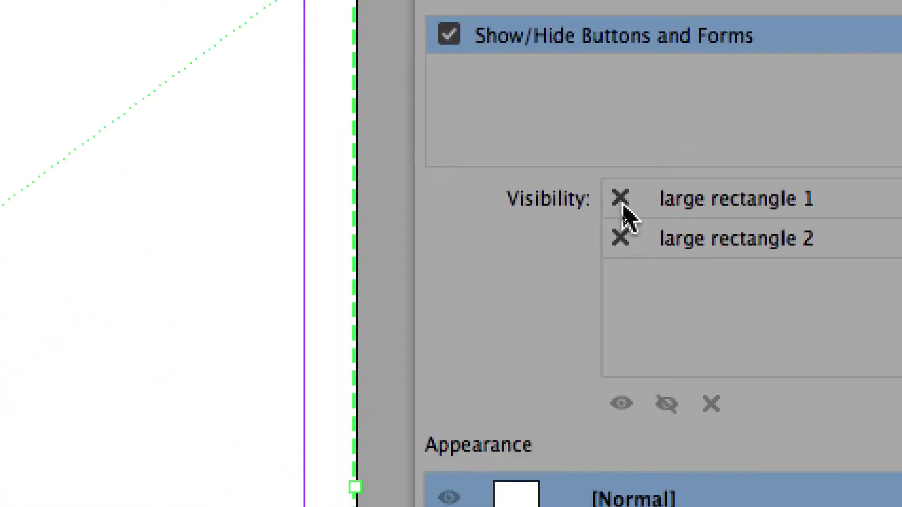
- Set the action's visibility options so large rectangle 1 is hidden and adjust large rectangle 2's visibility
{"action": "left_click", "coordinate": [623, 207]}
{"action": "left_click", "coordinate": [623, 207]}
{"action": "left_click", "coordinate": [622, 233]}
{"action": "left_click", "coordinate": [622, 233]}
{"action": "left_click", "coordinate": [622, 232]}
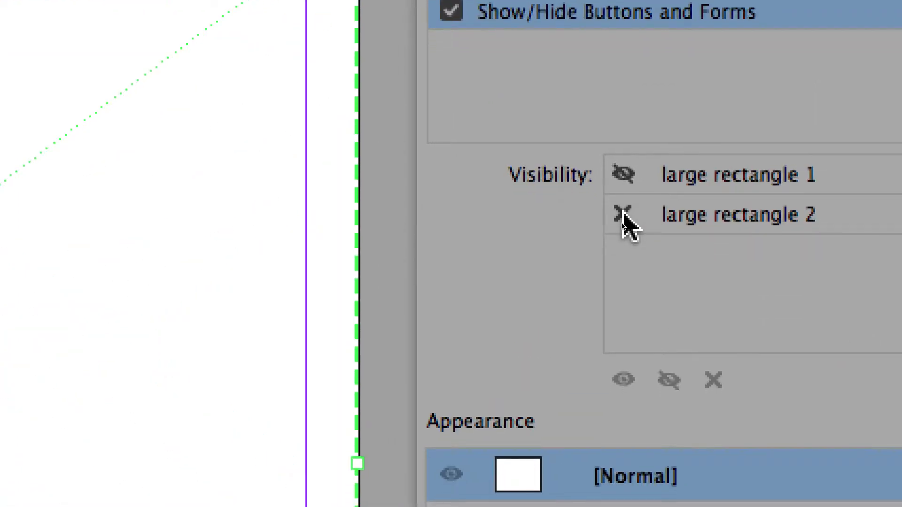
{"action": "left_click", "coordinate": [622, 232]}
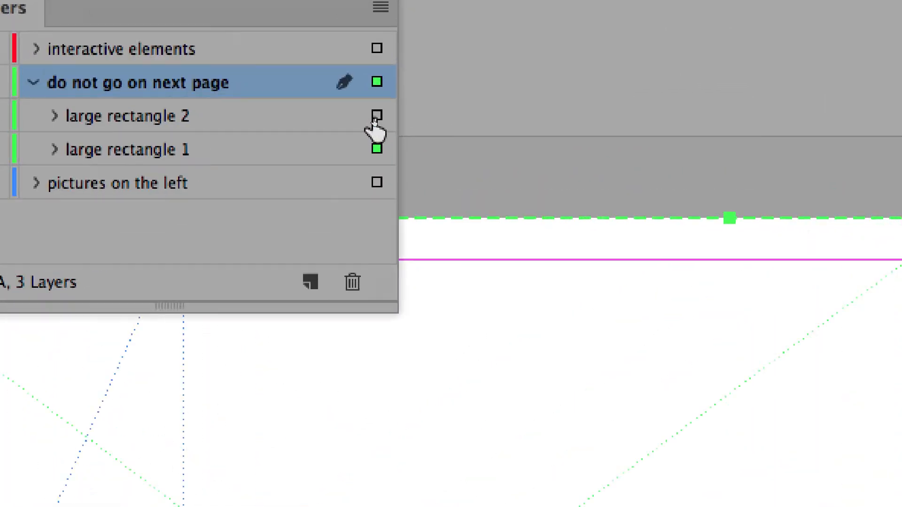
- Give large rectangle 2 a Show/Hide Buttons and Forms action that shows large rectangle 1 and hides large rectangle 2
{"action": "left_click", "coordinate": [376, 116]}
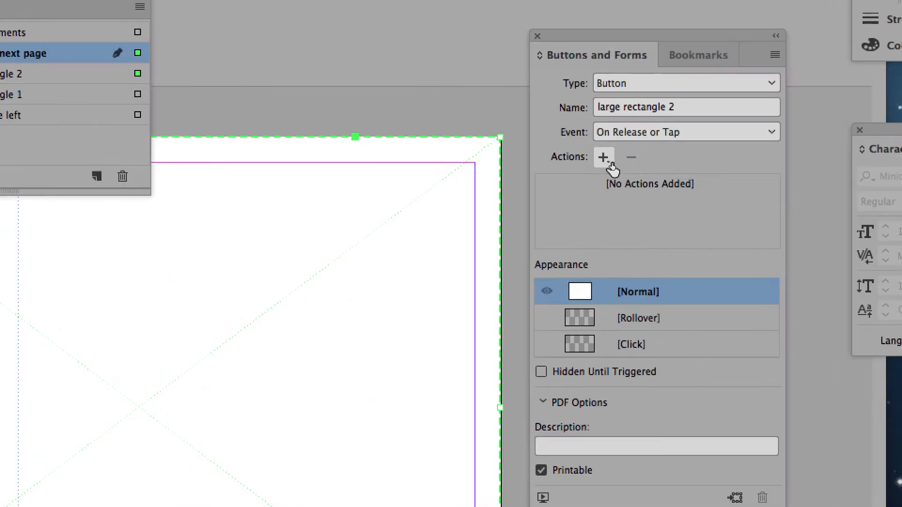
{"action": "left_click", "coordinate": [608, 160]}
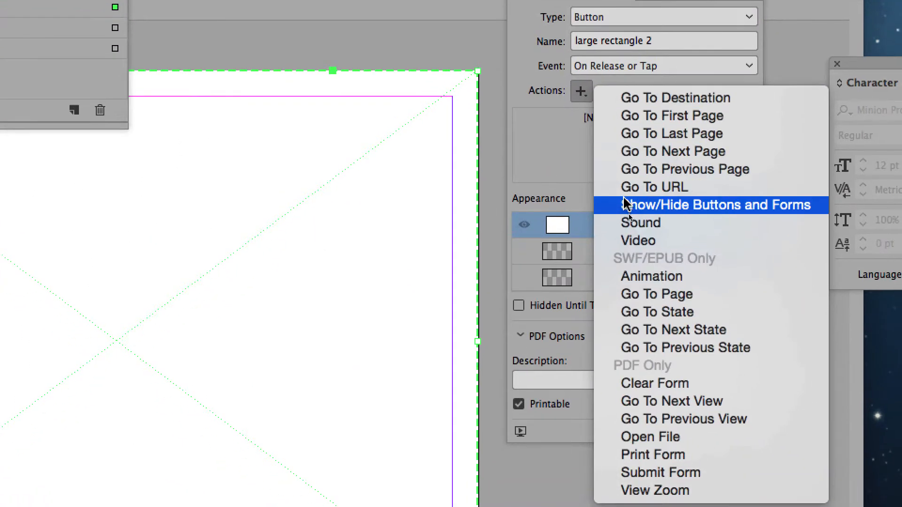
{"action": "left_click", "coordinate": [650, 271]}
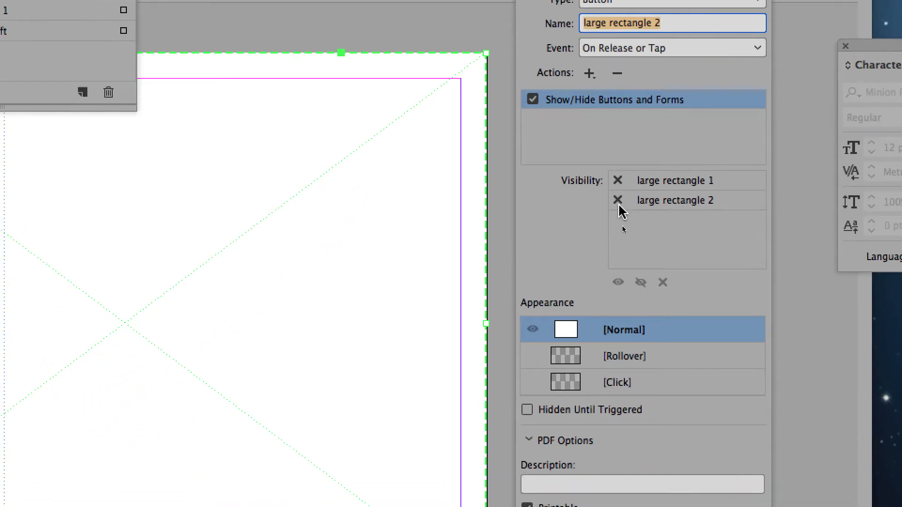
{"action": "left_click", "coordinate": [618, 206]}
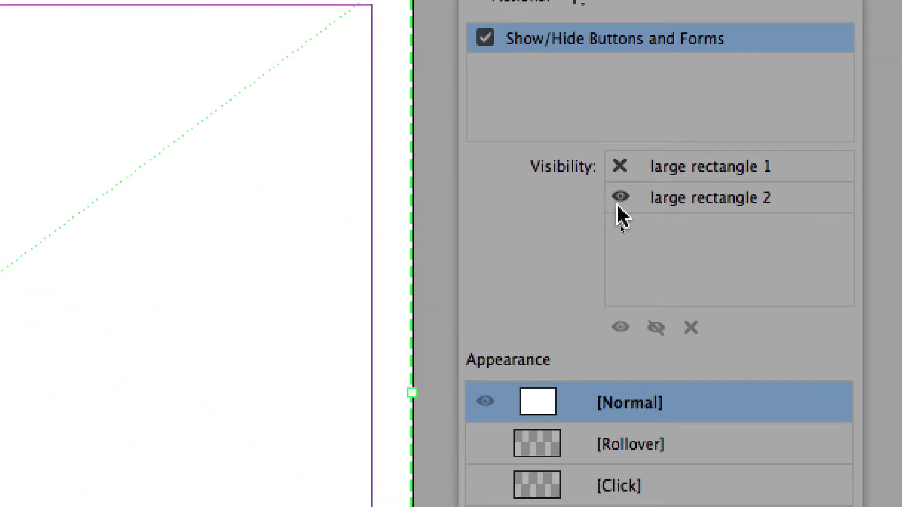
{"action": "left_click", "coordinate": [619, 207]}
{"action": "left_click", "coordinate": [618, 197]}
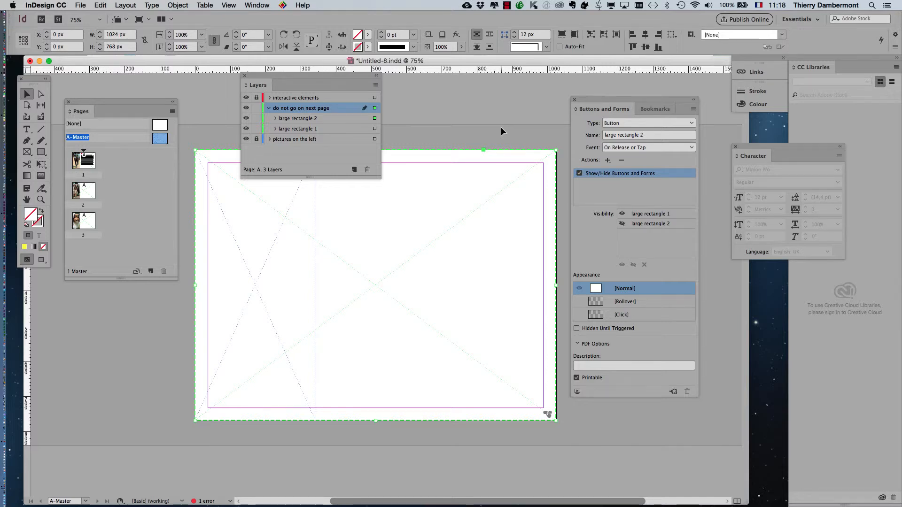
- Save the document under the new name Untitled-9.indd
{"action": "left_click", "coordinate": [80, 5]}
{"action": "left_click", "coordinate": [91, 76]}
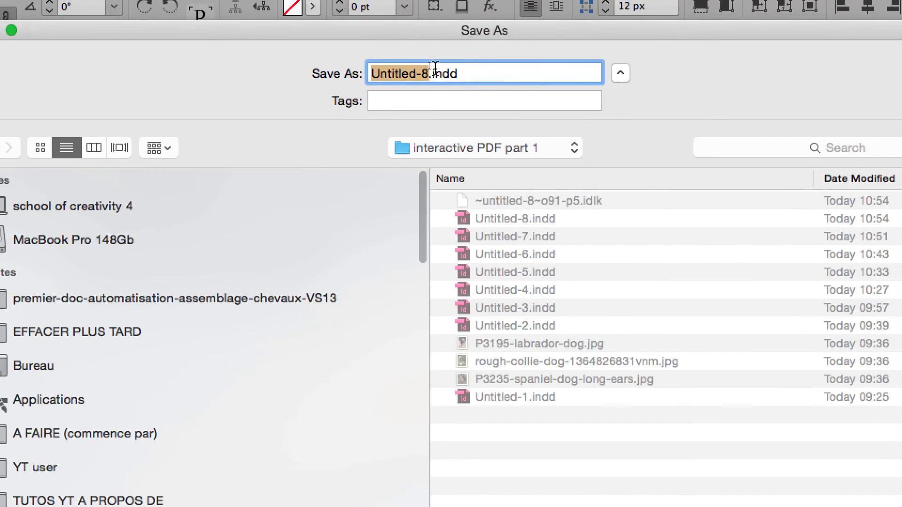
{"action": "double_click", "coordinate": [424, 68]}
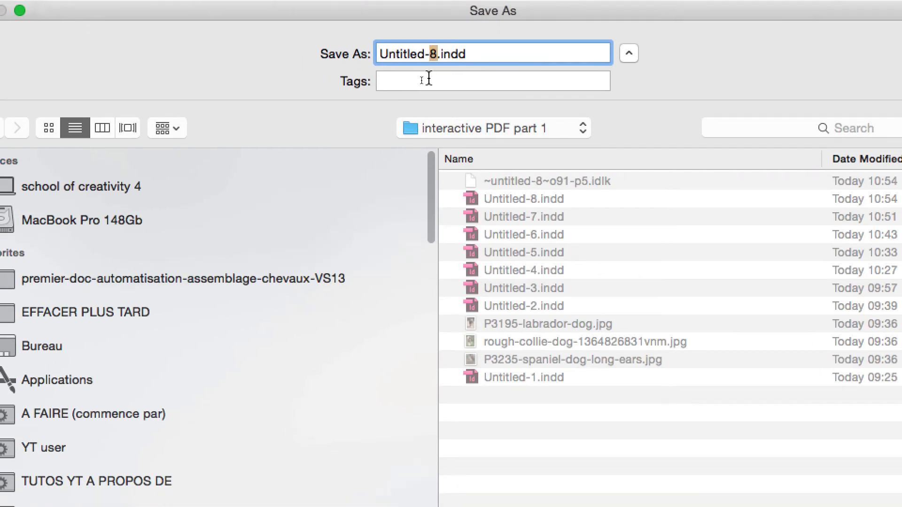
{"action": "type", "text": "9"}
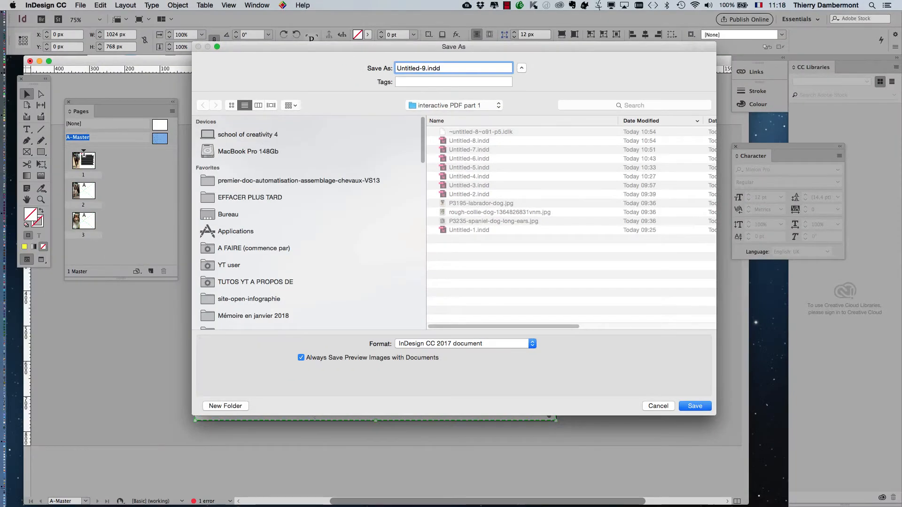
{"action": "key", "text": "Return"}
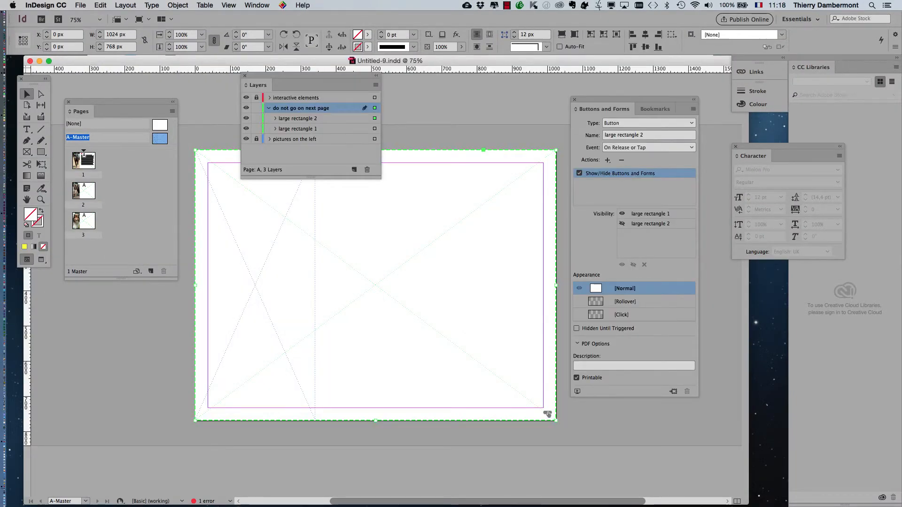
- Export the document as an Adobe PDF (Interactive) file with the default export settings
{"action": "left_click", "coordinate": [81, 5]}
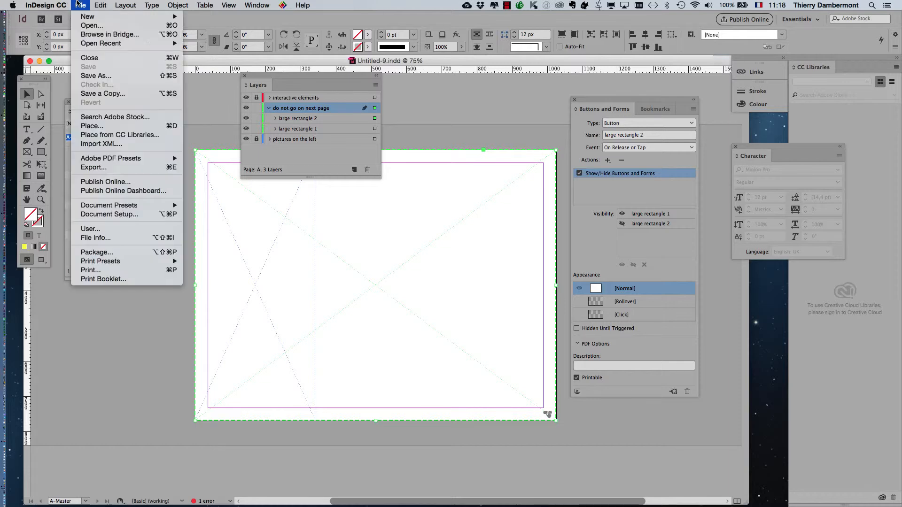
{"action": "left_click", "coordinate": [103, 167]}
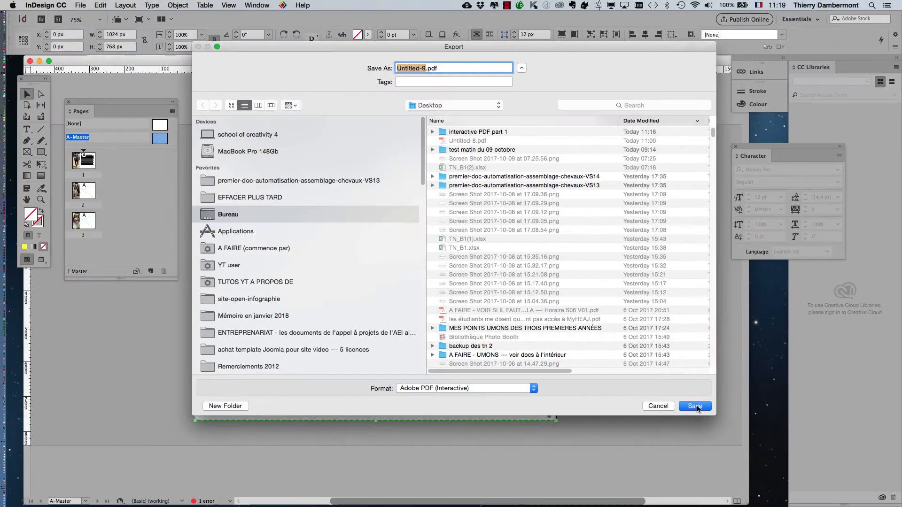
{"action": "left_click", "coordinate": [629, 401]}
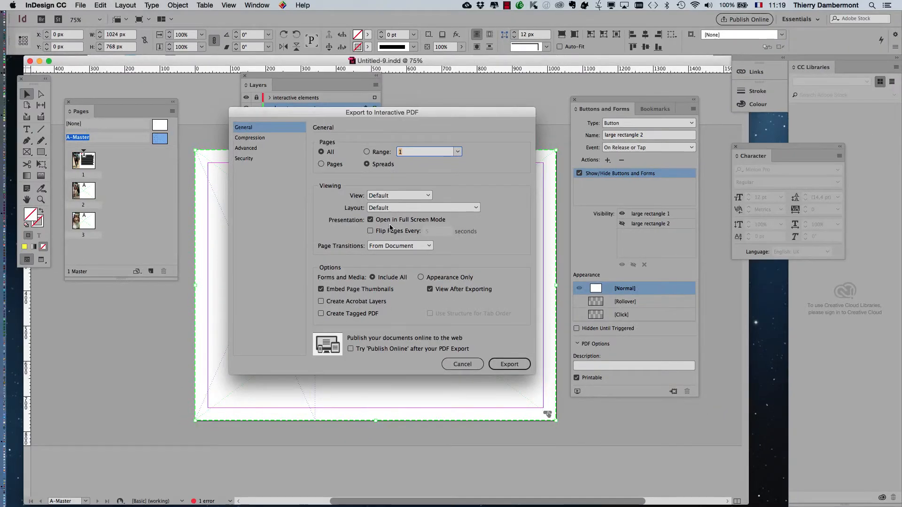
{"action": "left_click", "coordinate": [507, 364]}
{"action": "left_click", "coordinate": [528, 279]}
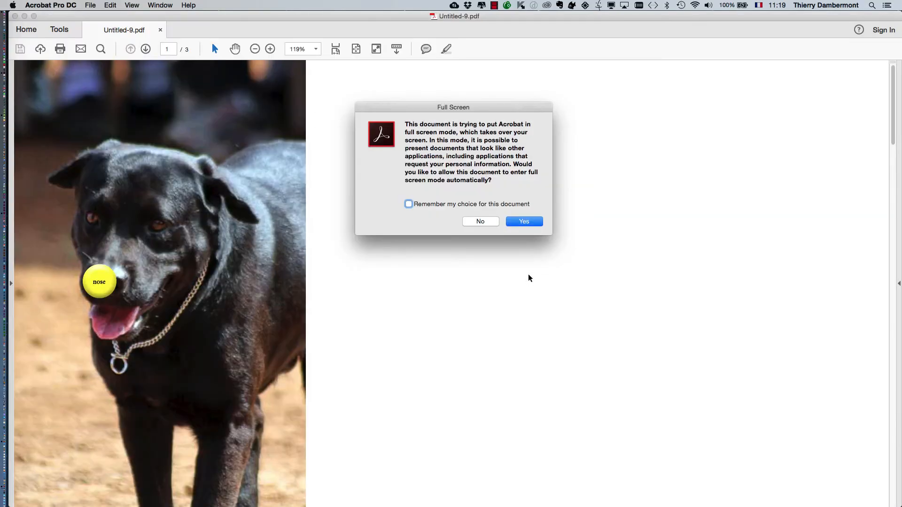
- Allow the PDF to open in full screen mode and test the nose button on the dog photo
{"action": "left_click", "coordinate": [531, 221]}
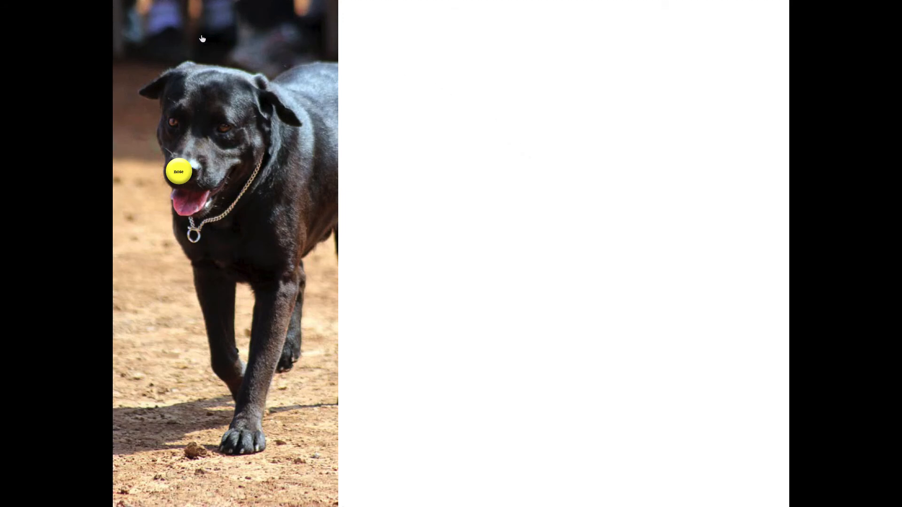
{"action": "left_click", "coordinate": [178, 177]}
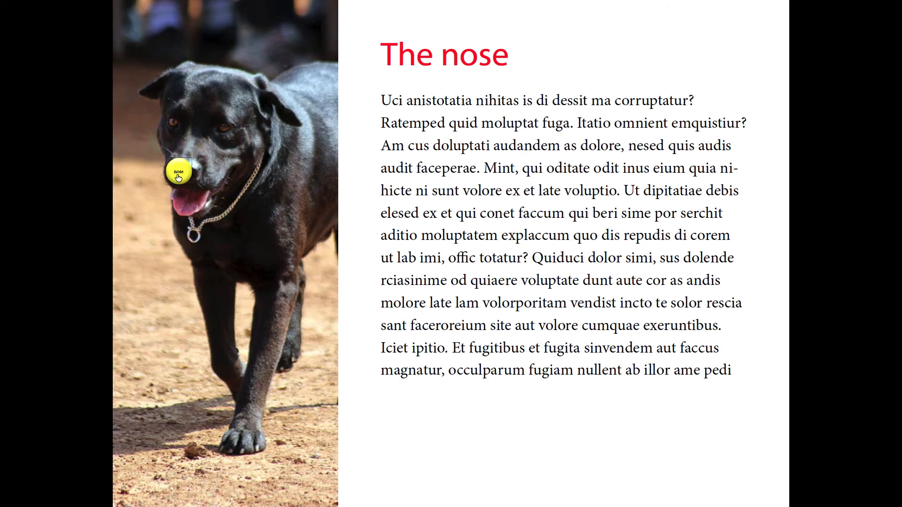